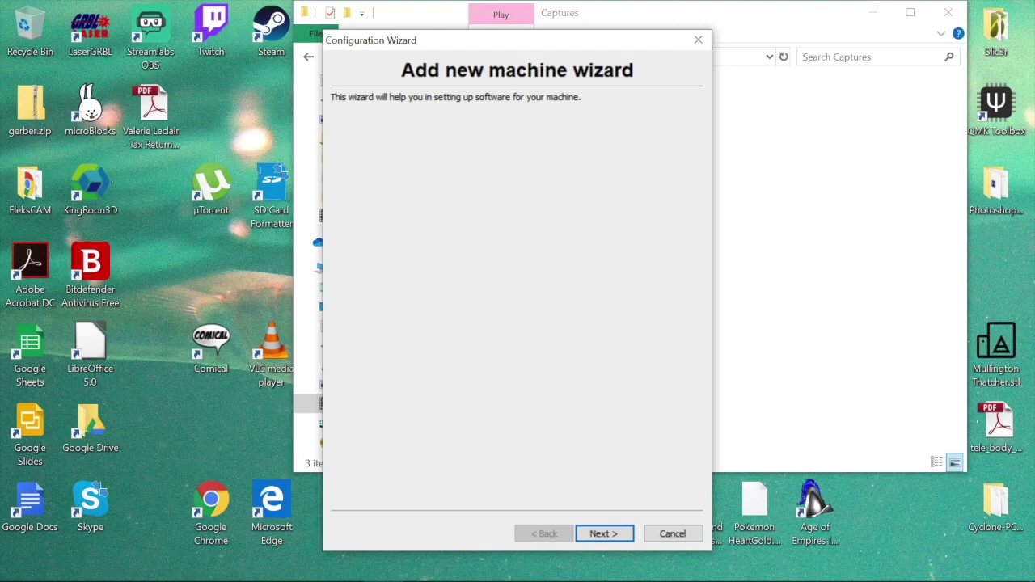
Step: Add the Kingroon KP3 machine profile through the Configuration Wizard
key("Return")
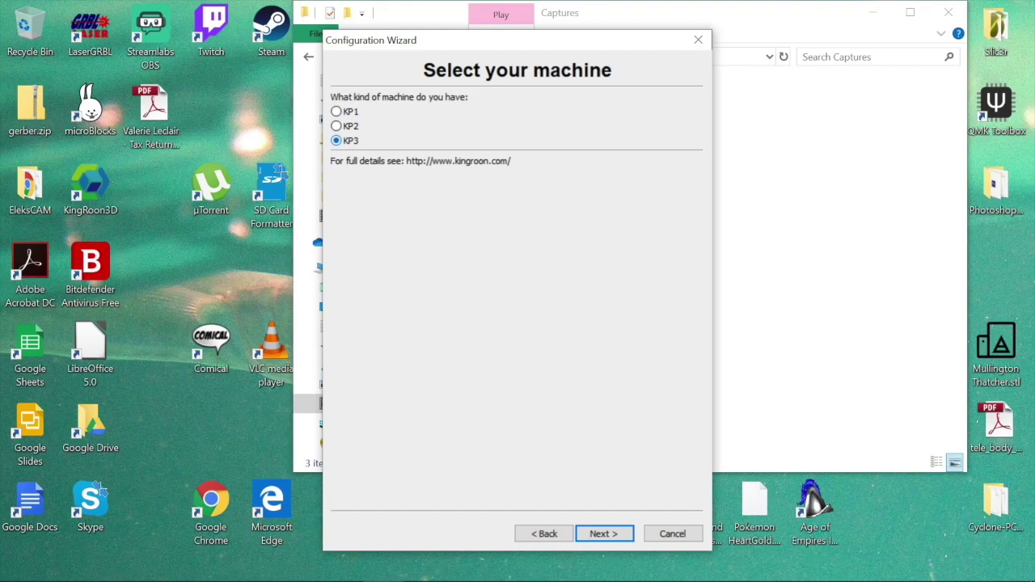
key("Return")
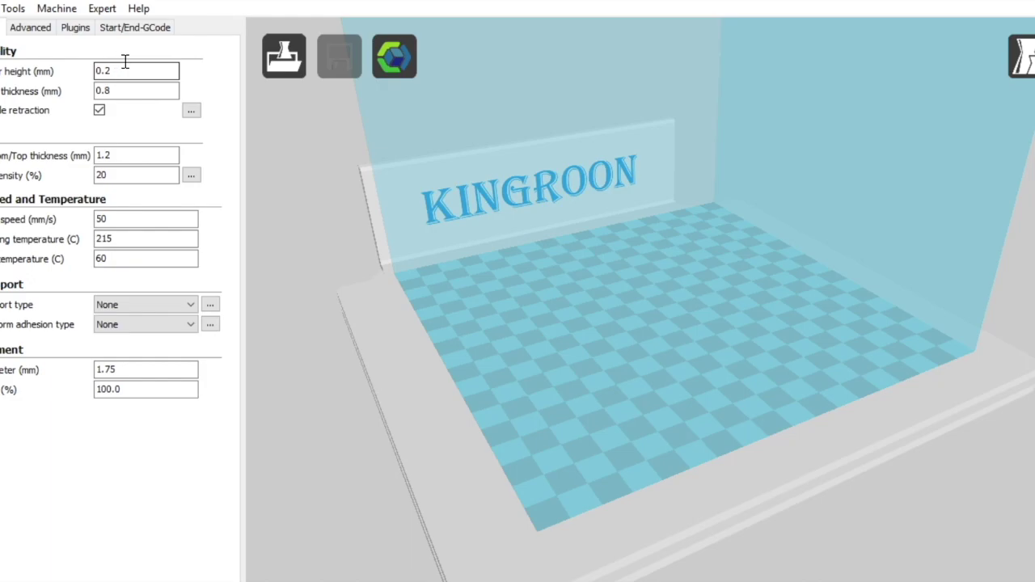
left_click(119, 65)
key("BackSpace")
type("1")
key("BackSpace")
key("BackSpace")
key("BackSpace")
type(".2")
left_click(148, 147)
left_click(134, 171)
left_click_drag(127, 166, 99, 156)
Step: Enter 15 for fill density and 60 mm/s for print speed
type("15")
key("Tab")
type("60")
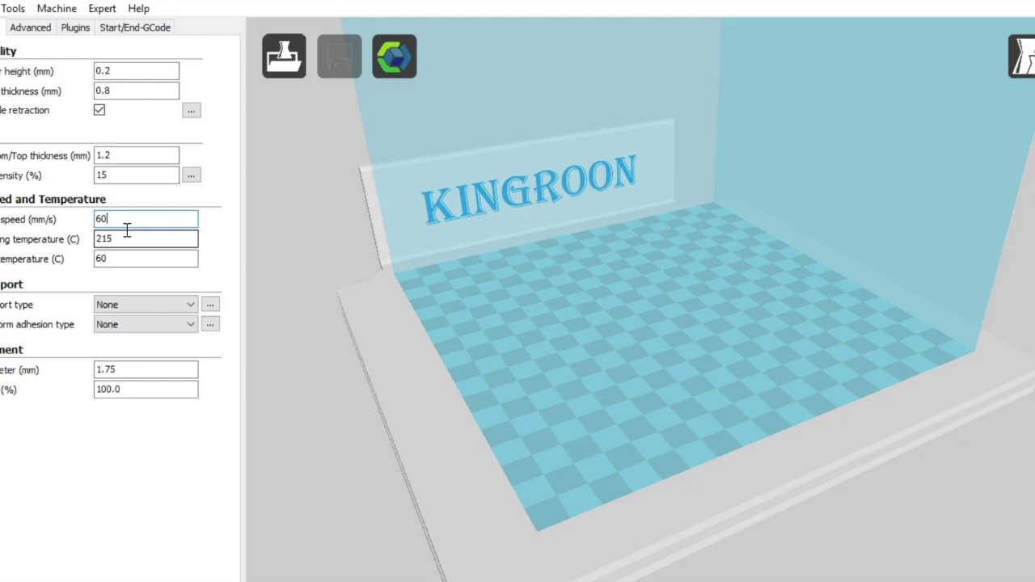
Step: Change the printing temperature from its old value to 210 °C, keeping the bed at 60 °C
left_click_drag(107, 238, 115, 233)
type("0")
left_click(135, 256)
left_click_drag(105, 257, 95, 258)
type("5")
left_click(184, 299)
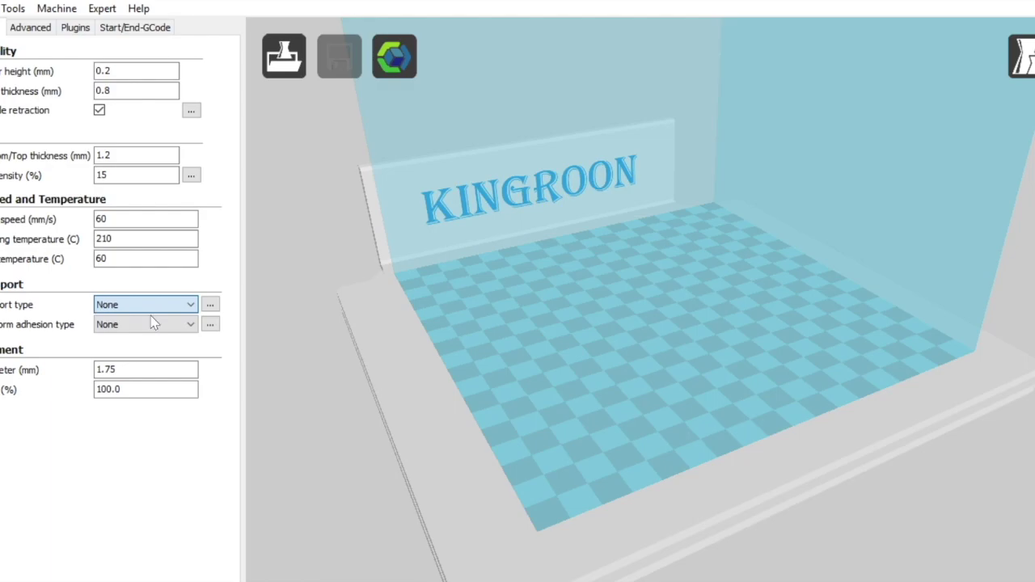
Step: Review the detailed support settings, keeping support and adhesion at None
left_click(210, 303)
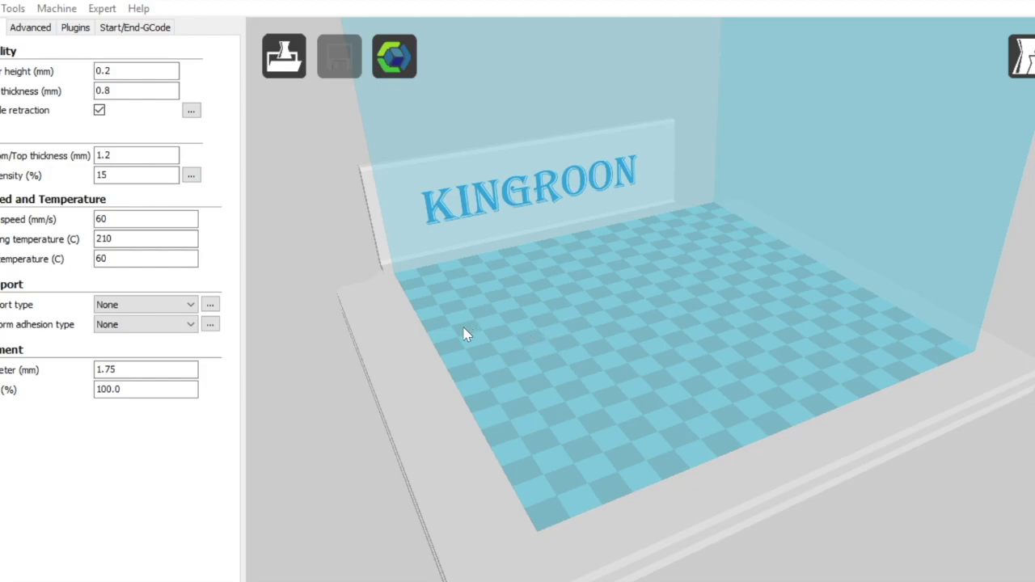
left_click(433, 353)
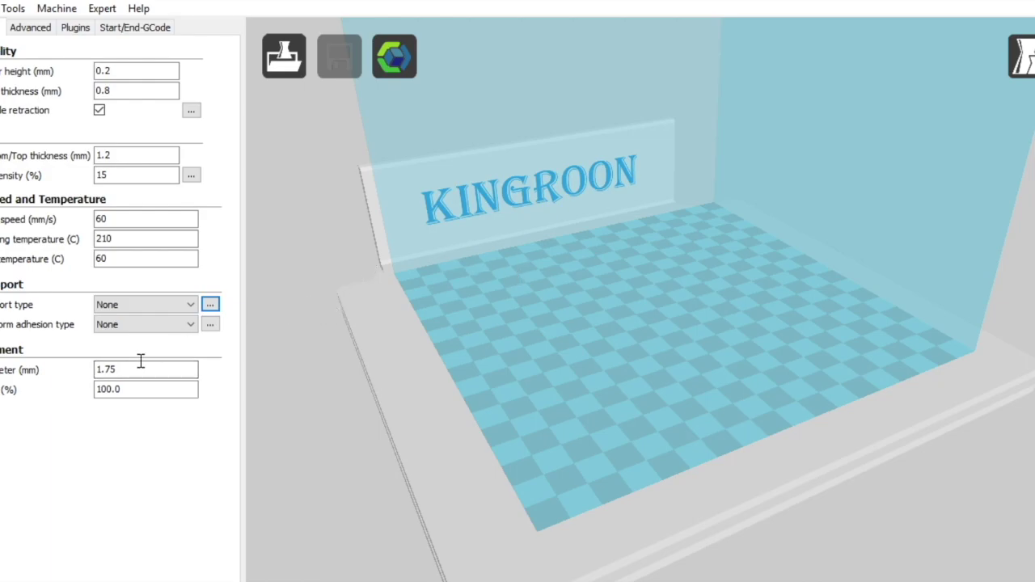
left_click(113, 362)
left_click(173, 389)
left_click(139, 369)
left_click(133, 380)
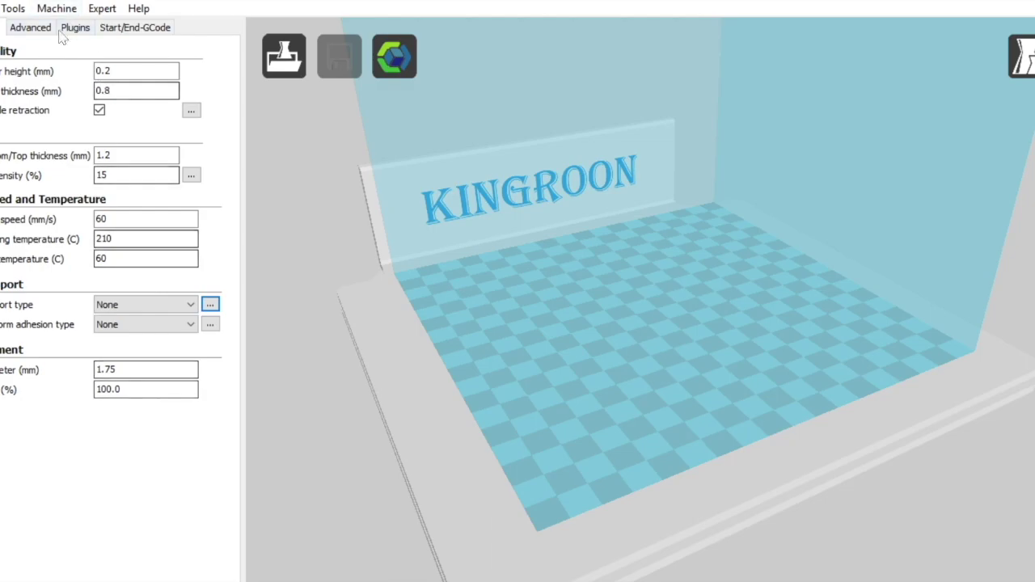
left_click(31, 27)
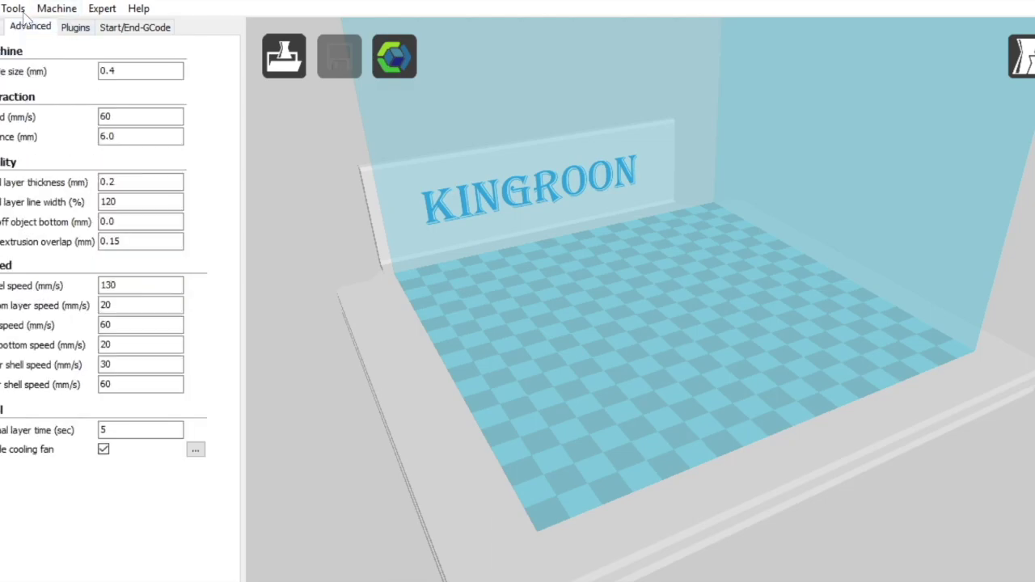
Step: Review the 0.4 mm nozzle size in the Advanced settings
left_click(114, 70)
left_click(3, 27)
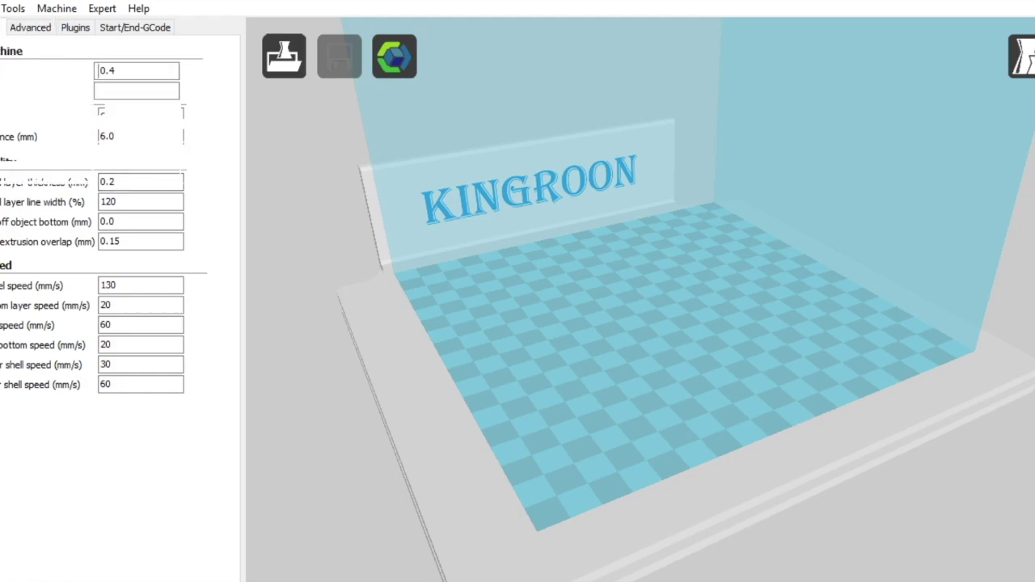
left_click(21, 29)
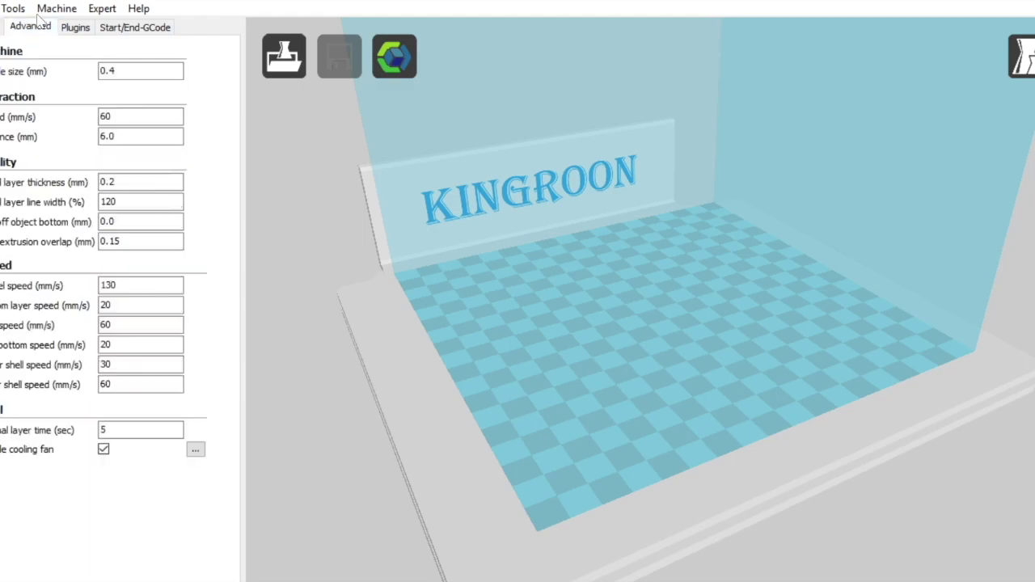
left_click(127, 173)
left_click(4, 26)
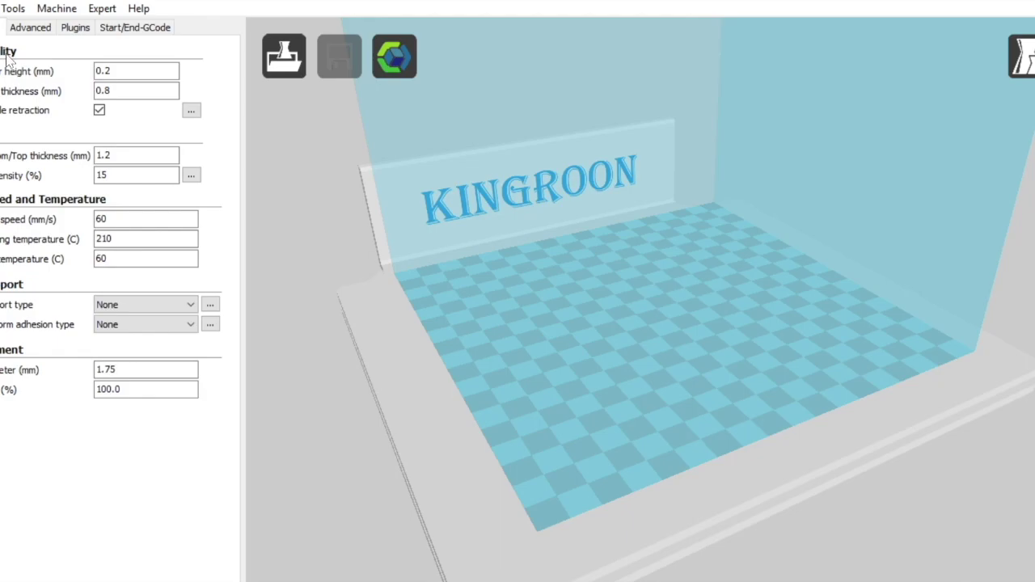
left_click(30, 27)
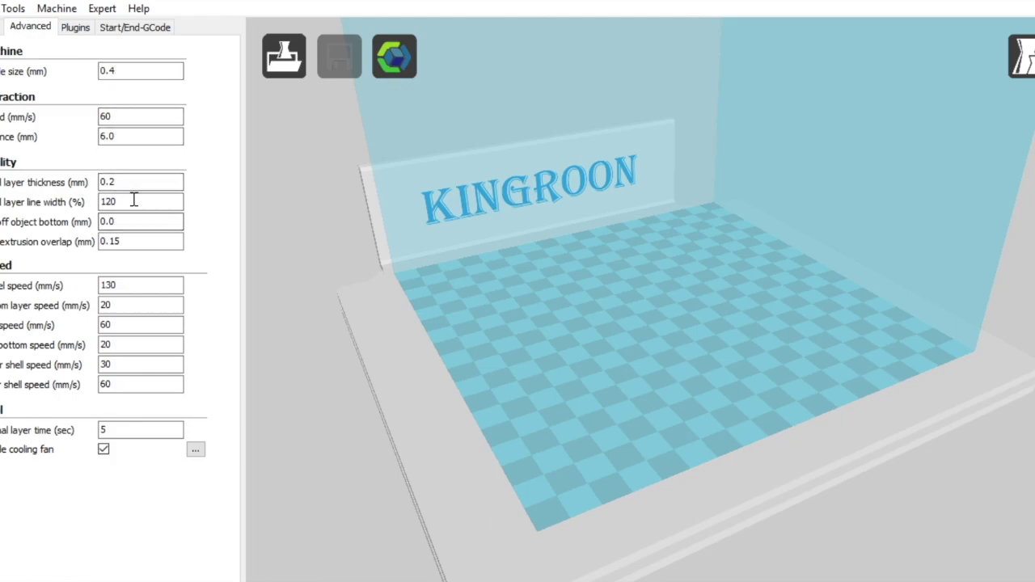
left_click(125, 173)
Step: Replace the 130 mm/s travel speed with 150 mm/s on the Advanced tab
left_click(128, 276)
double_click(117, 278)
type("150")
Step: Note the 5-second minimal layer time, then show the Plugins list
left_click(127, 429)
left_click(75, 27)
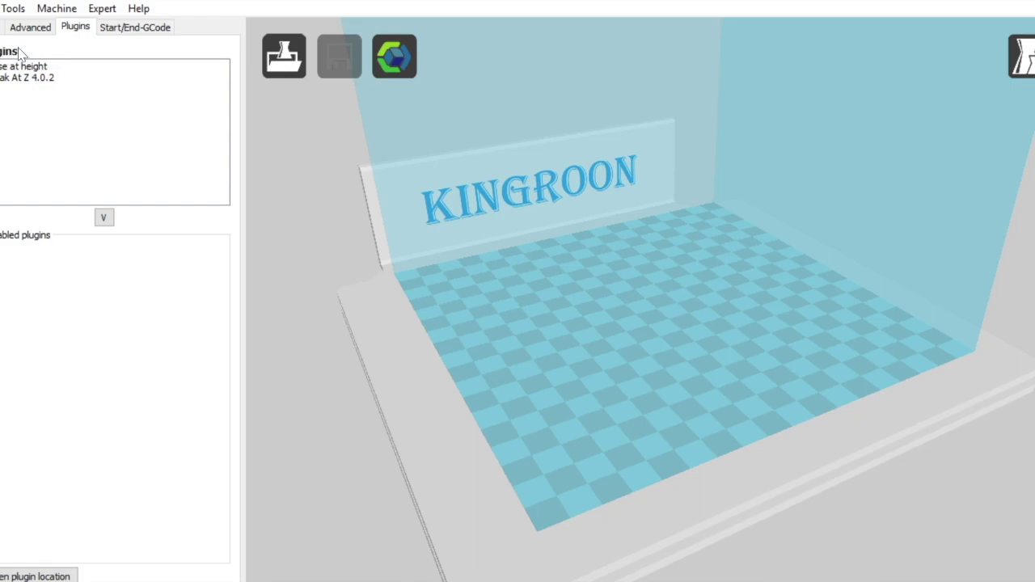
Step: Show the Start/End-GCode page to review the start.gcode script
left_click(121, 25)
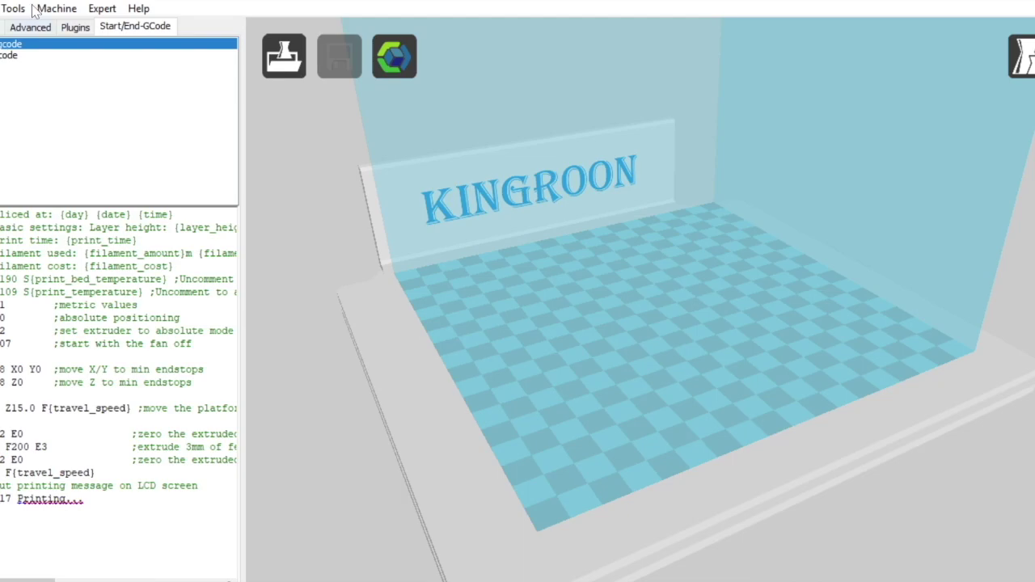
Step: Return to the Basic tab and check the one-at-a-time print sequence option
left_click(11, 21)
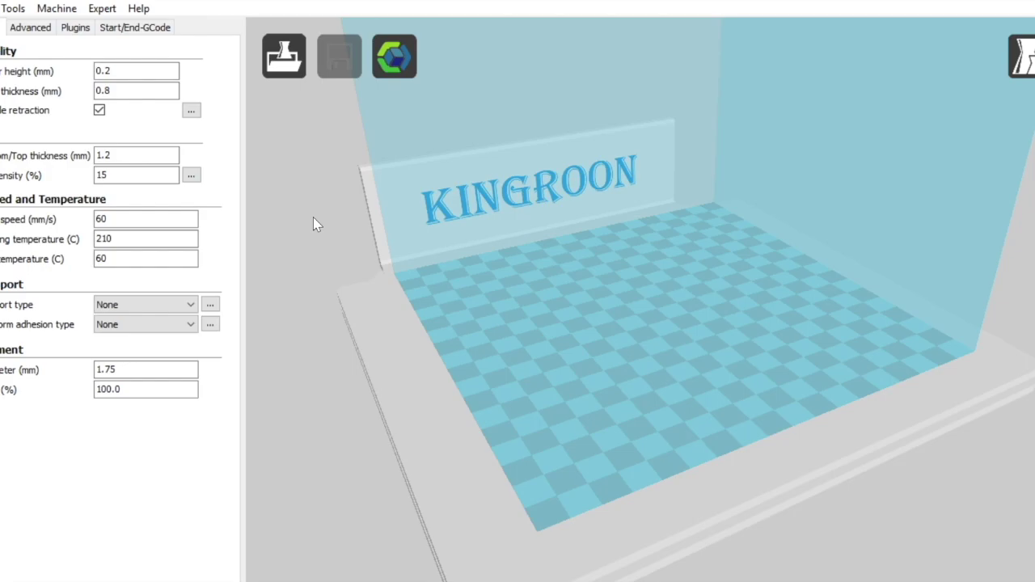
left_click(13, 8)
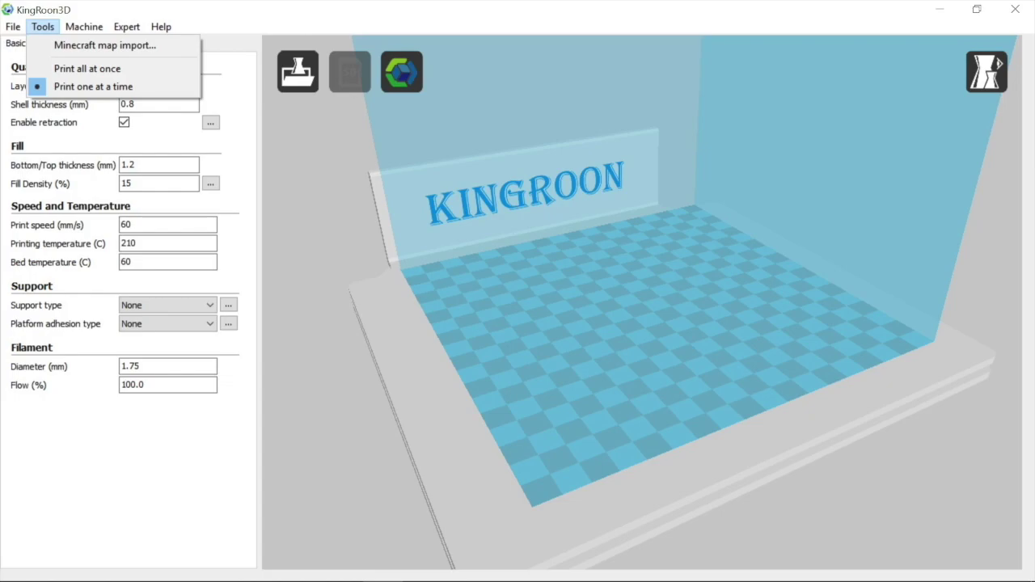
Step: Review the retraction, skirt, cooling, infill, support and raft values in Expert config (Ctrl+E), then close it
mouse_move(126, 26)
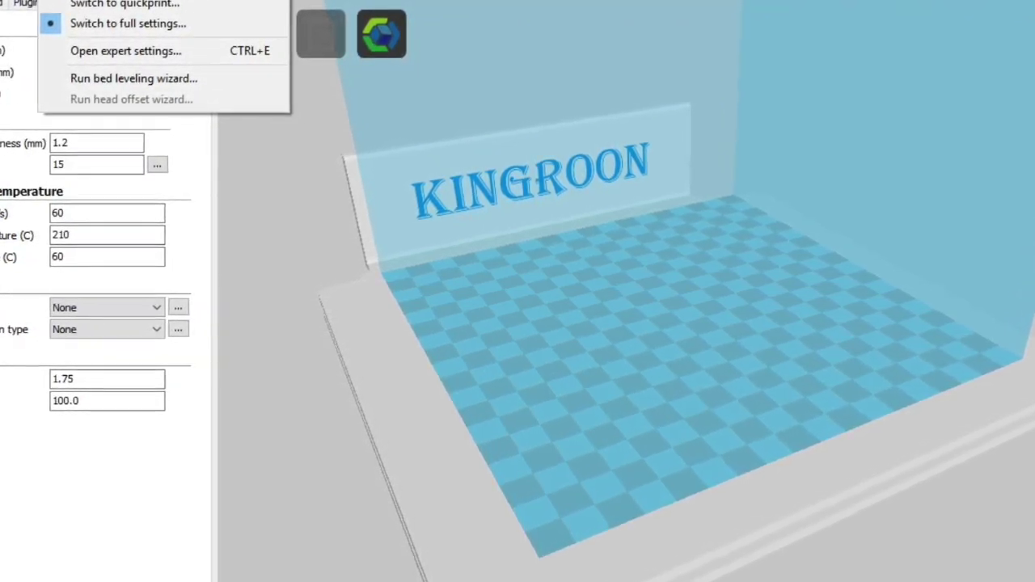
key("ctrl+e")
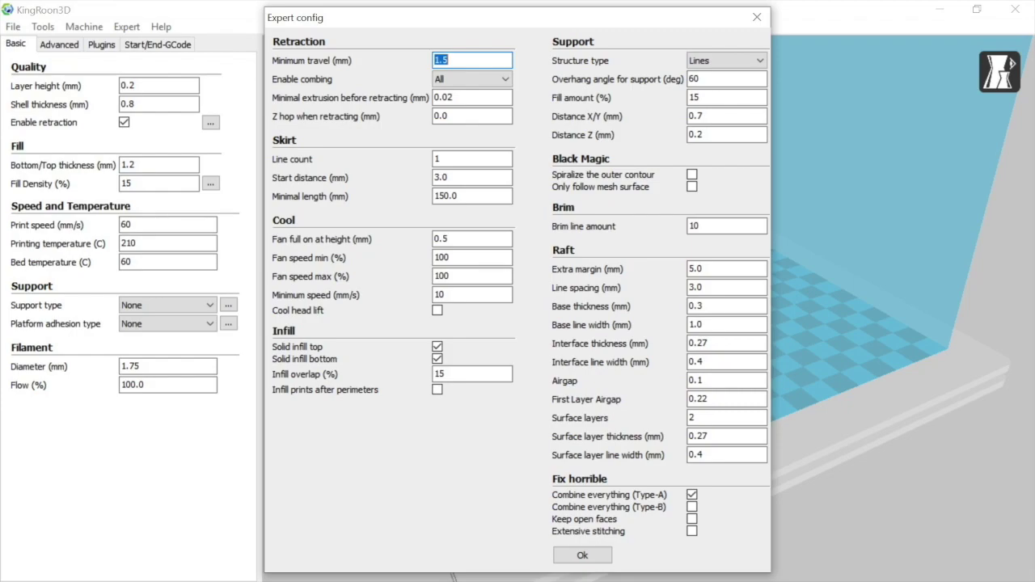
key("Return")
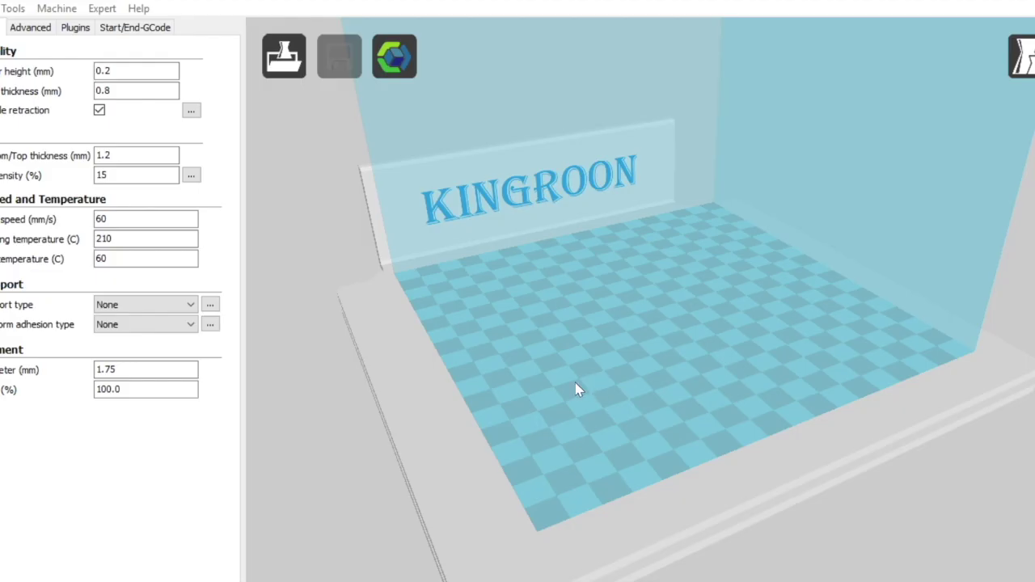